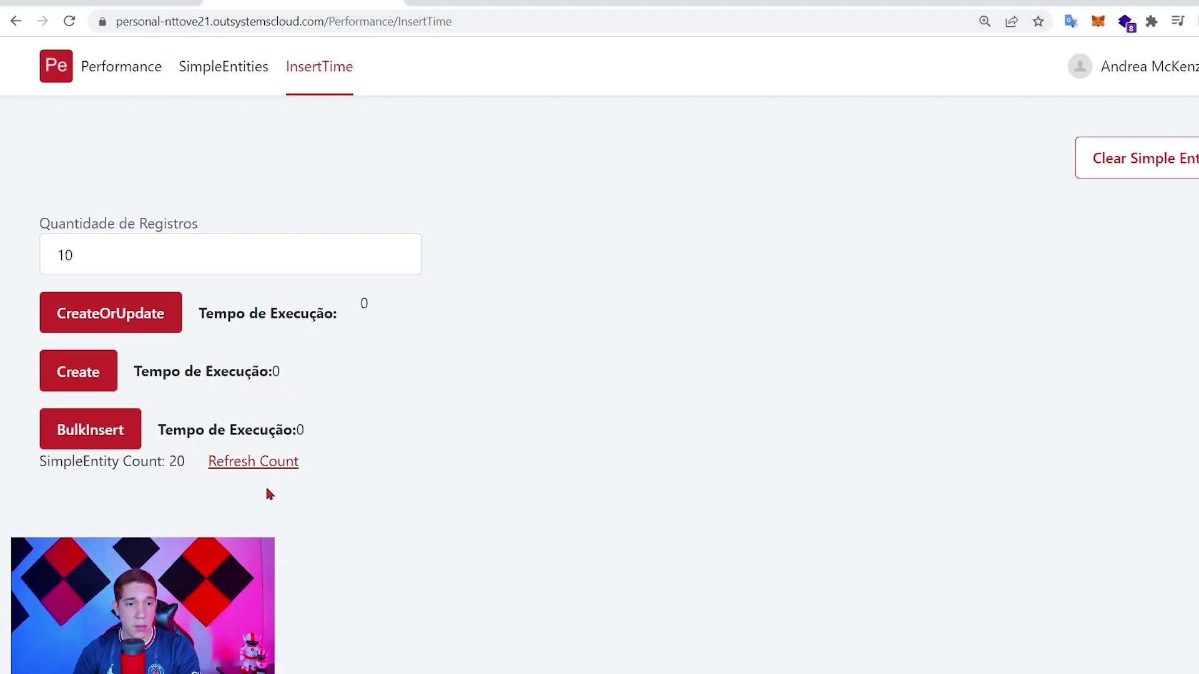
# Step: Run the BulkInsert test with 10 records and refresh the SimpleEntity count
pyautogui.click(111, 441)
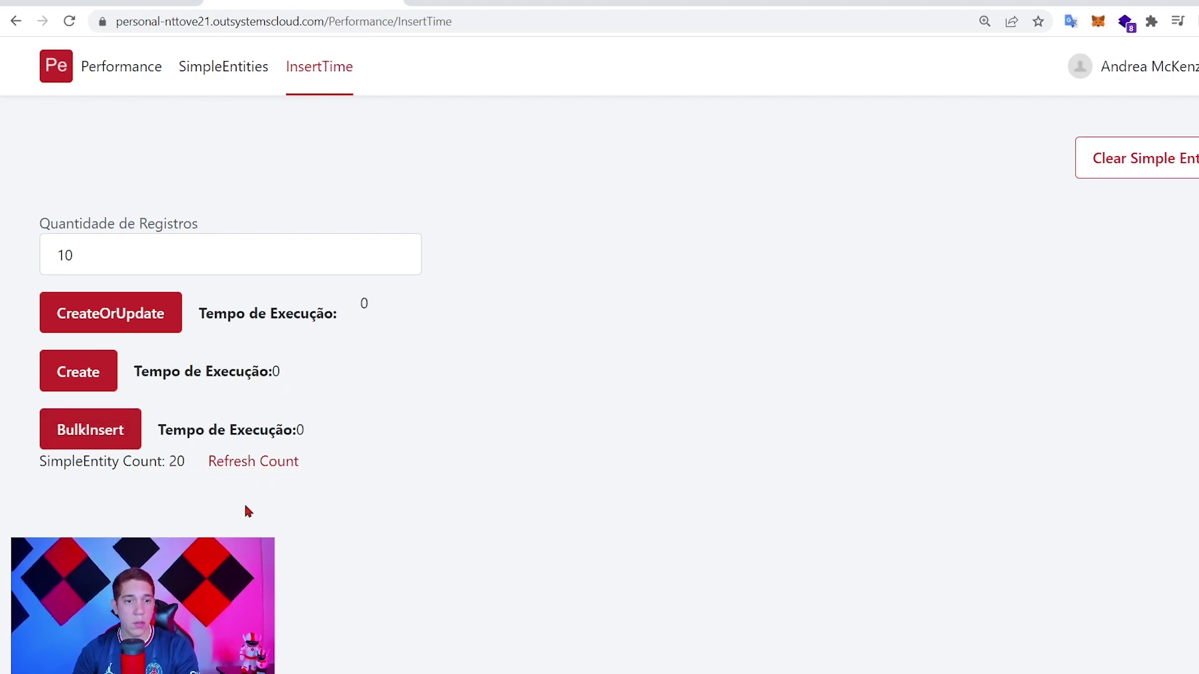
pyautogui.click(253, 462)
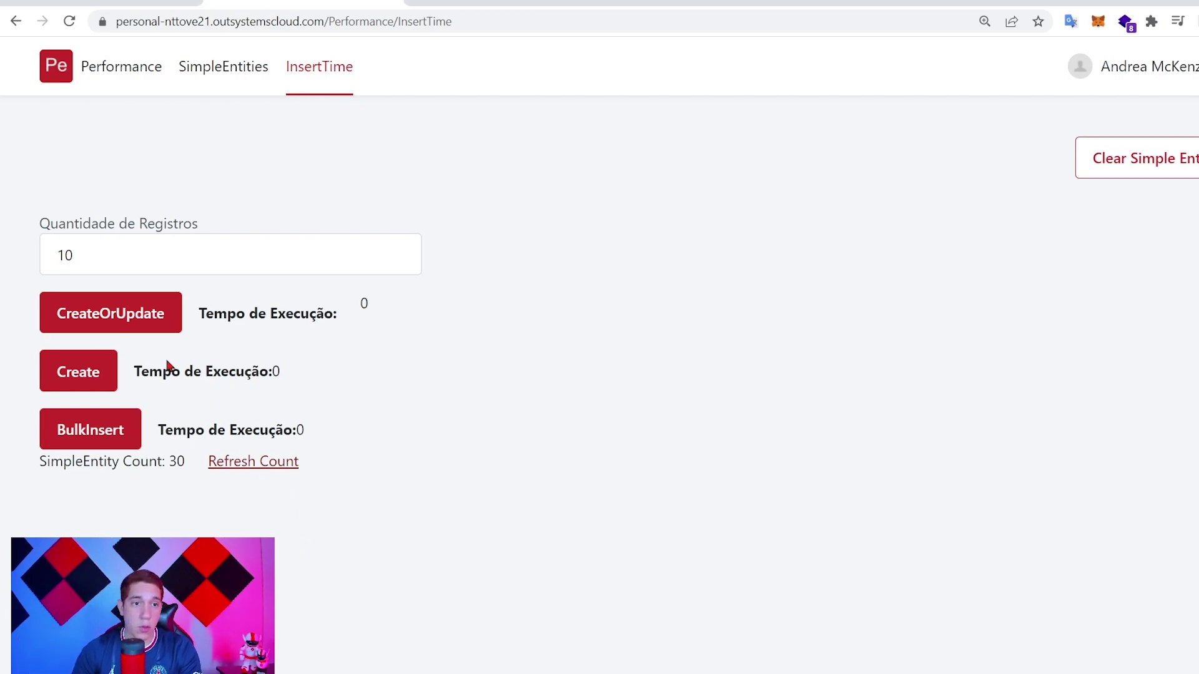
# Step: Set the record quantity to 1000 and run the CreateOrUpdate, Create and BulkInsert tests one after another
pyautogui.click(123, 258)
pyautogui.write('0')
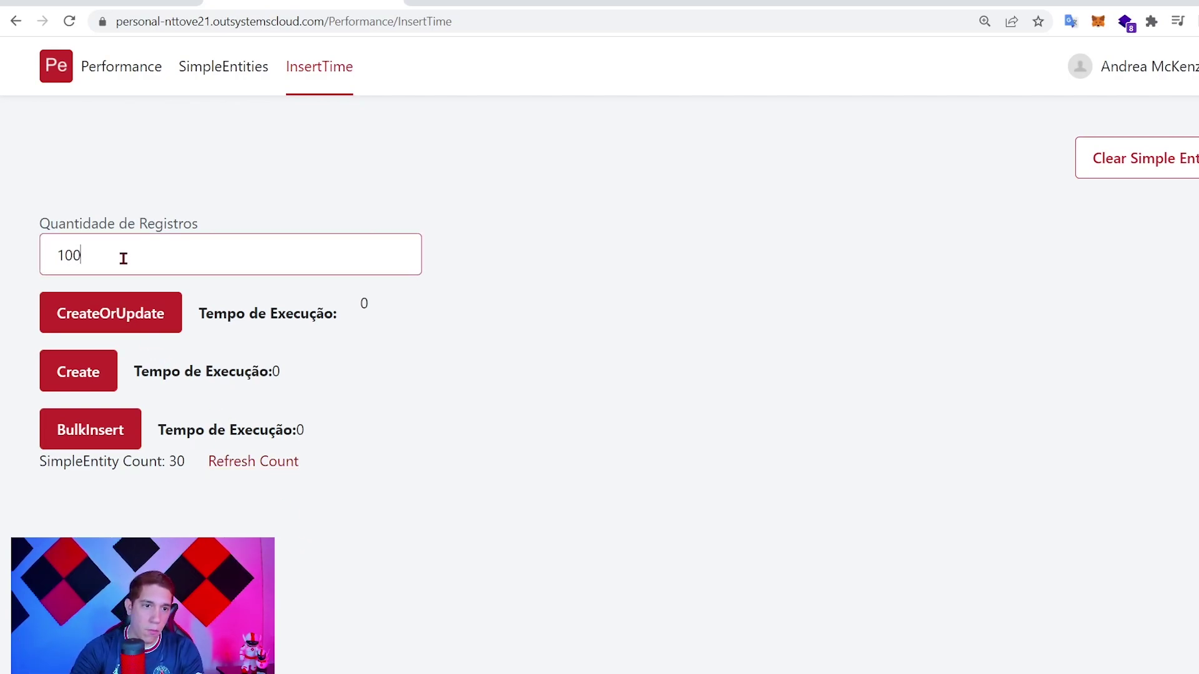
pyautogui.write('0')
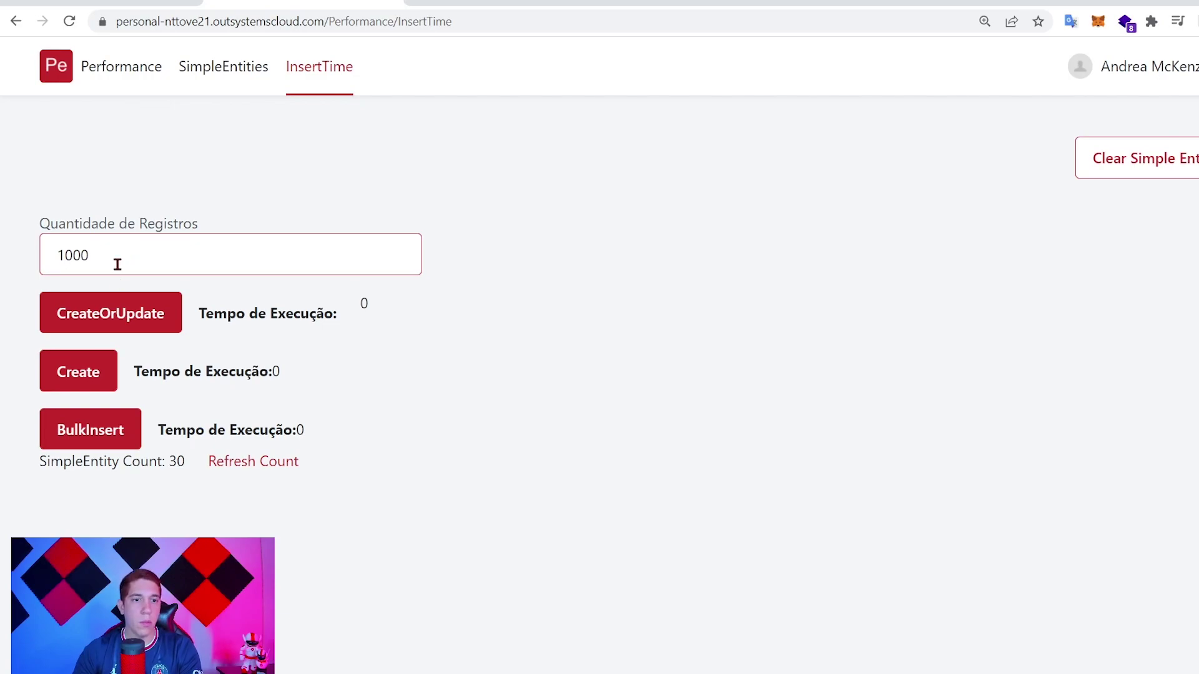
pyautogui.click(122, 315)
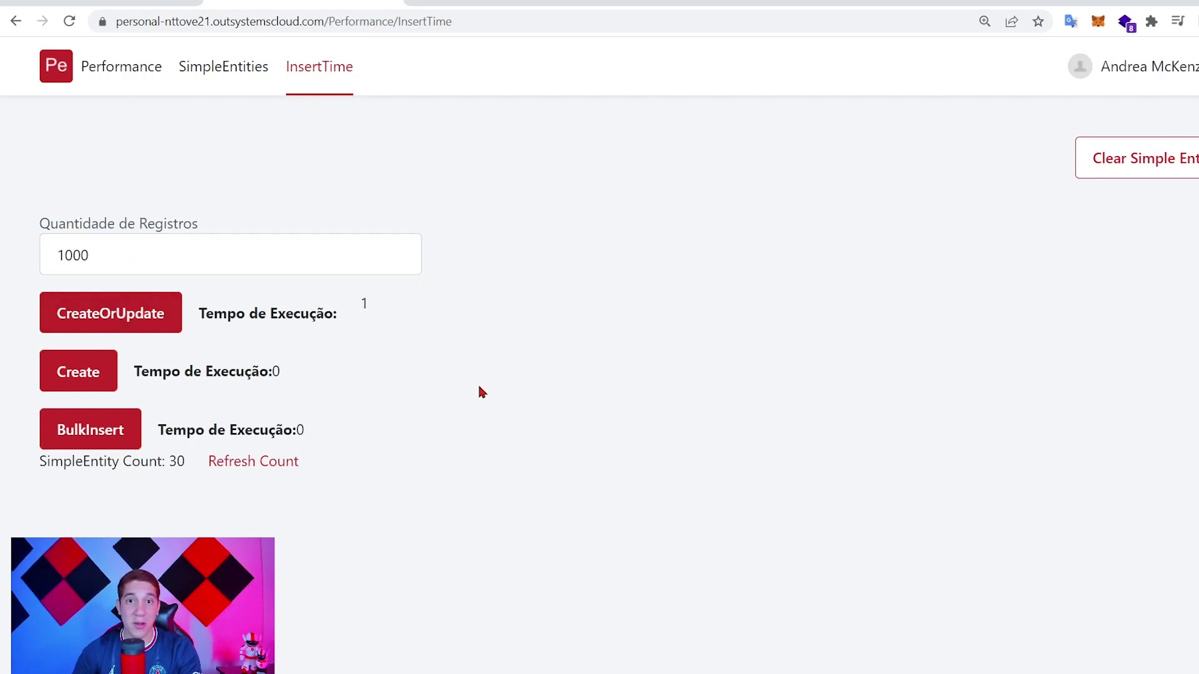
pyautogui.click(98, 377)
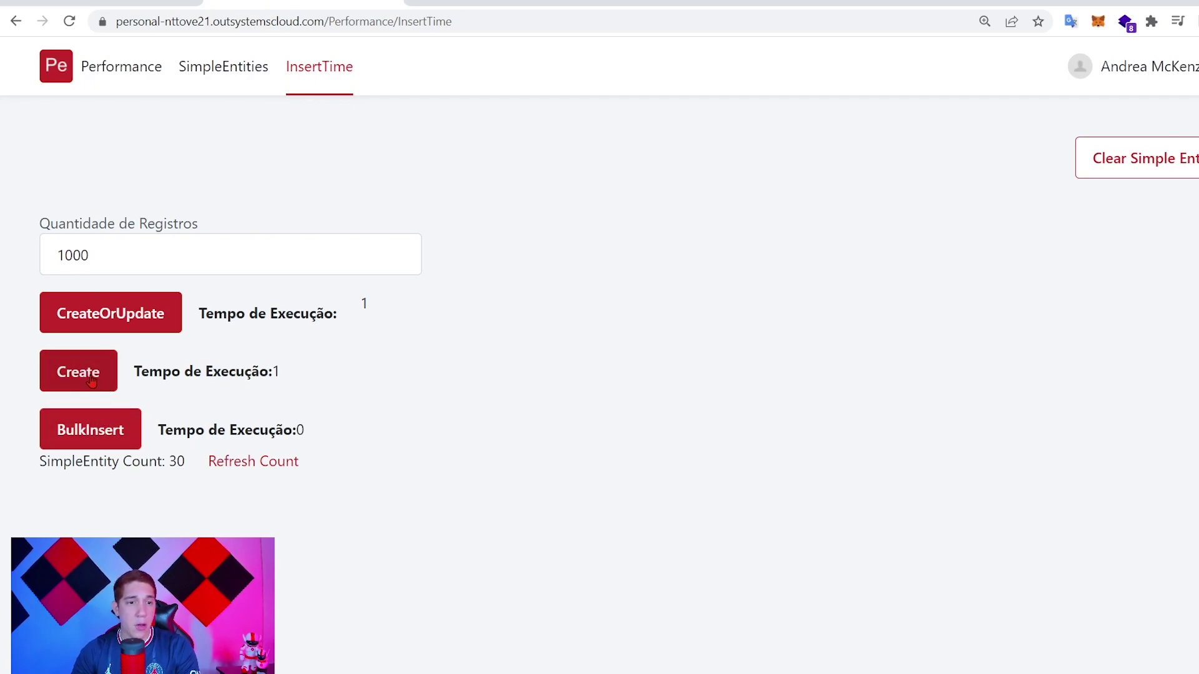
pyautogui.click(102, 439)
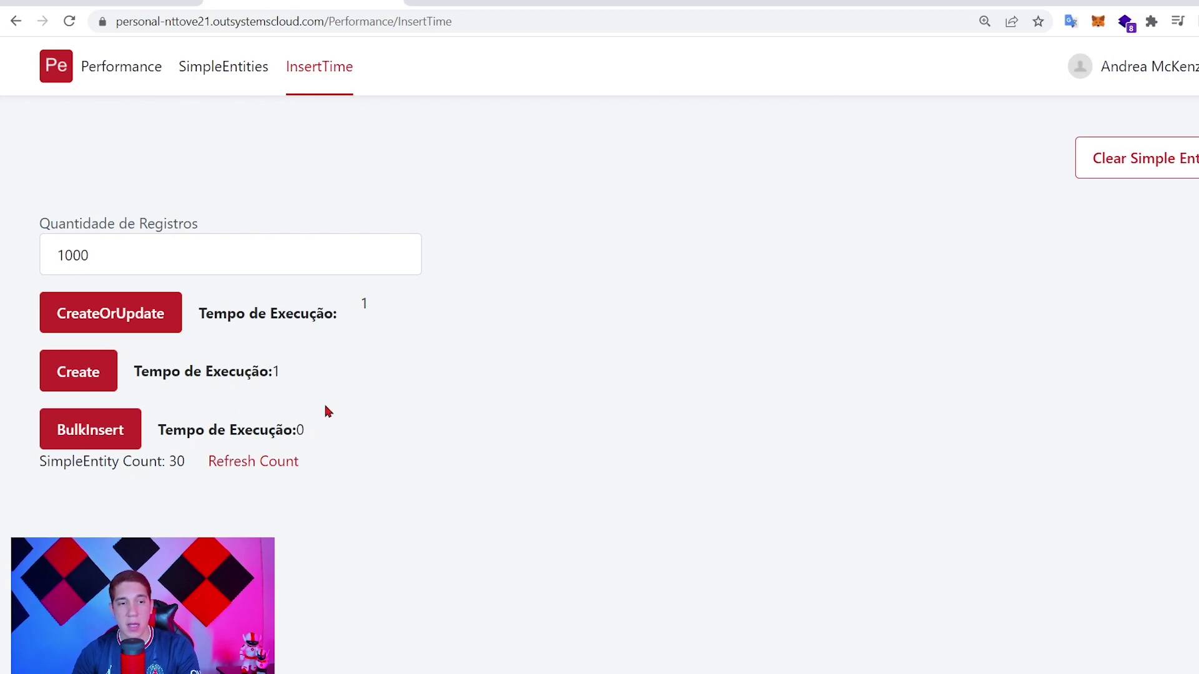
# Step: Set the record quantity to 10000 and refresh the SimpleEntity count to check the records inserted so far
pyautogui.click(118, 239)
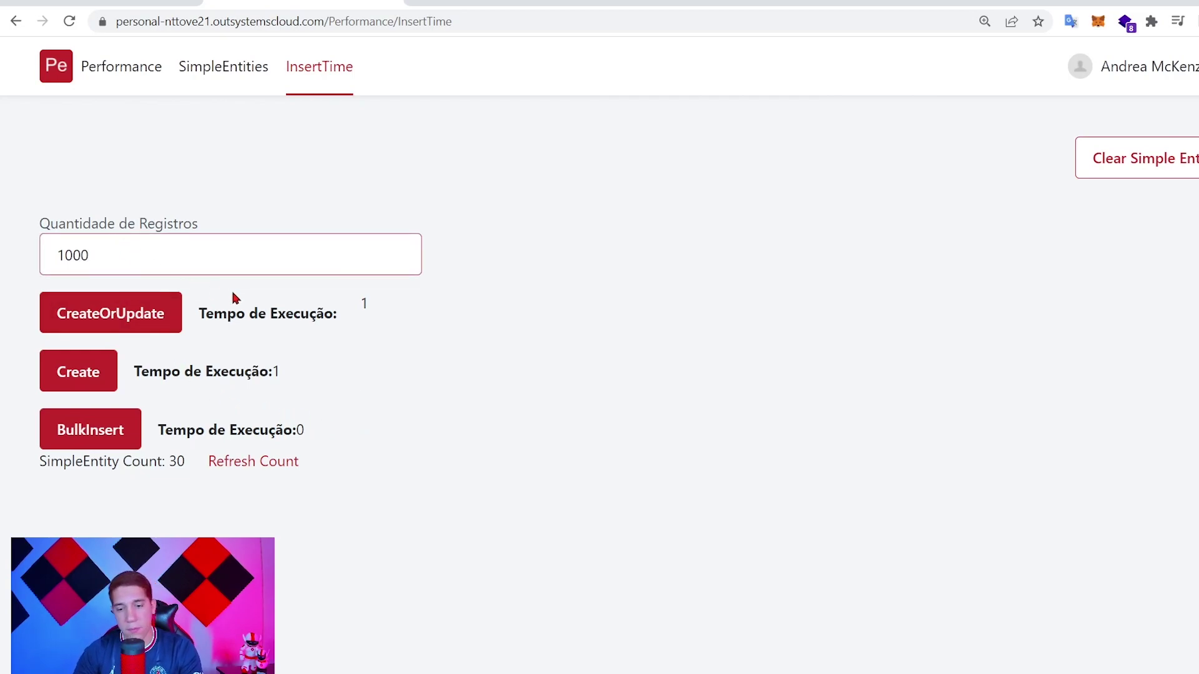
pyautogui.write('0')
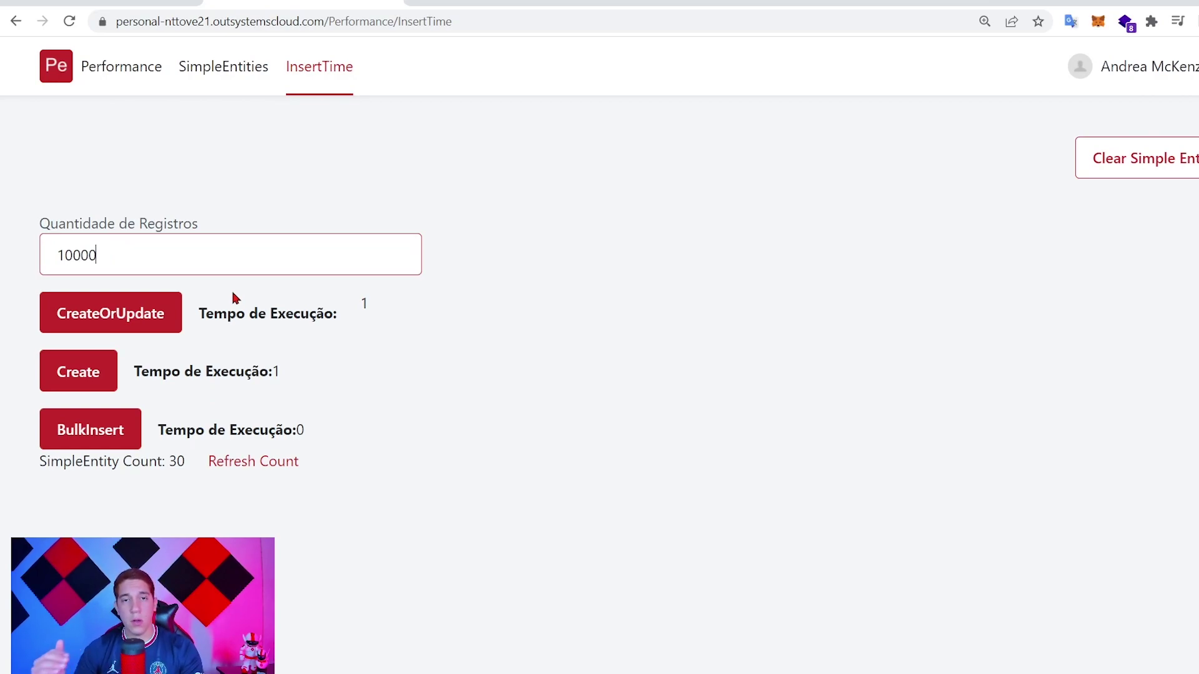
pyautogui.click(223, 460)
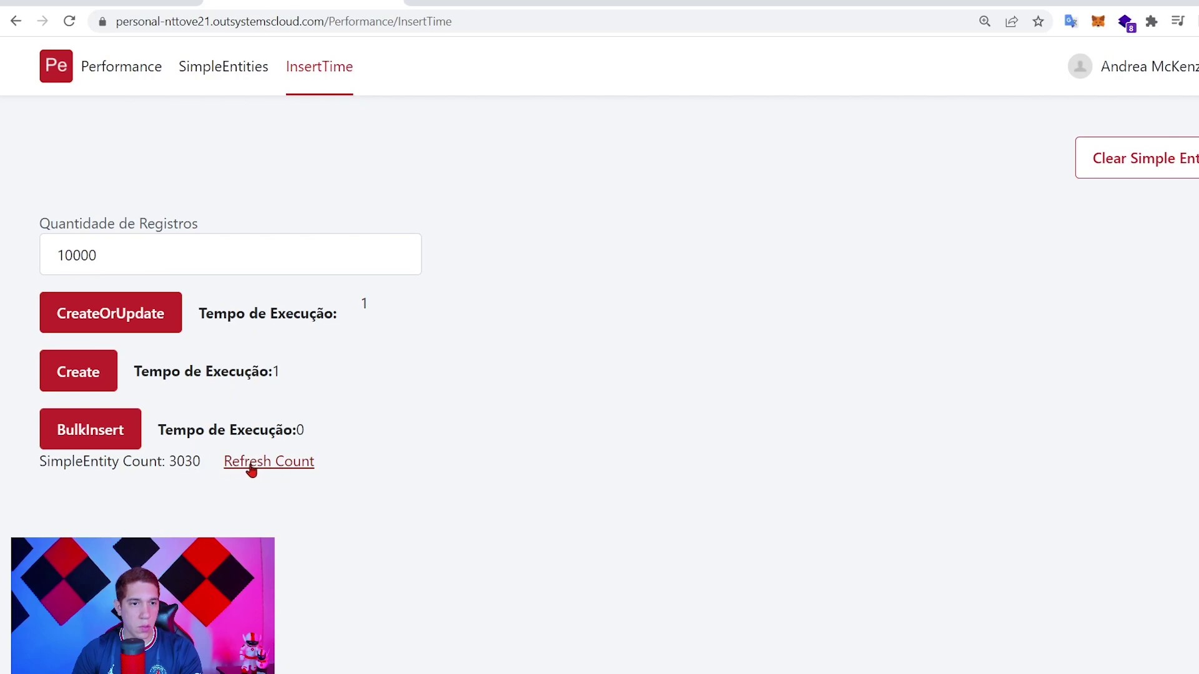
pyautogui.doubleClick(172, 468)
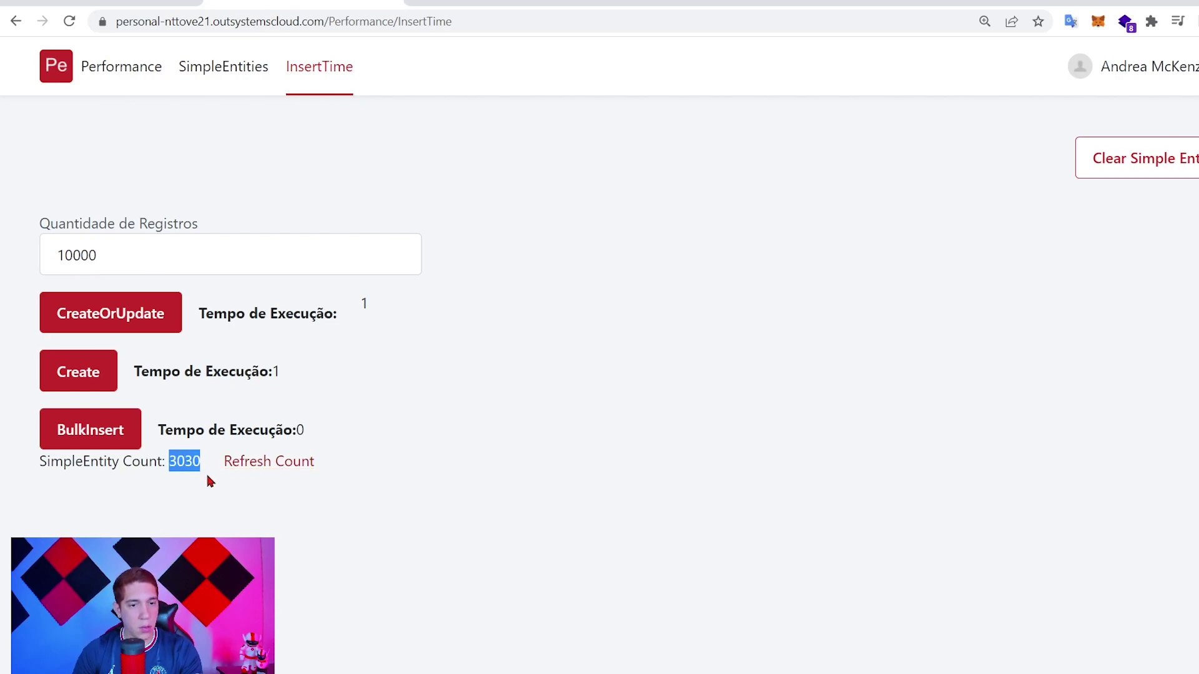
pyautogui.click(216, 489)
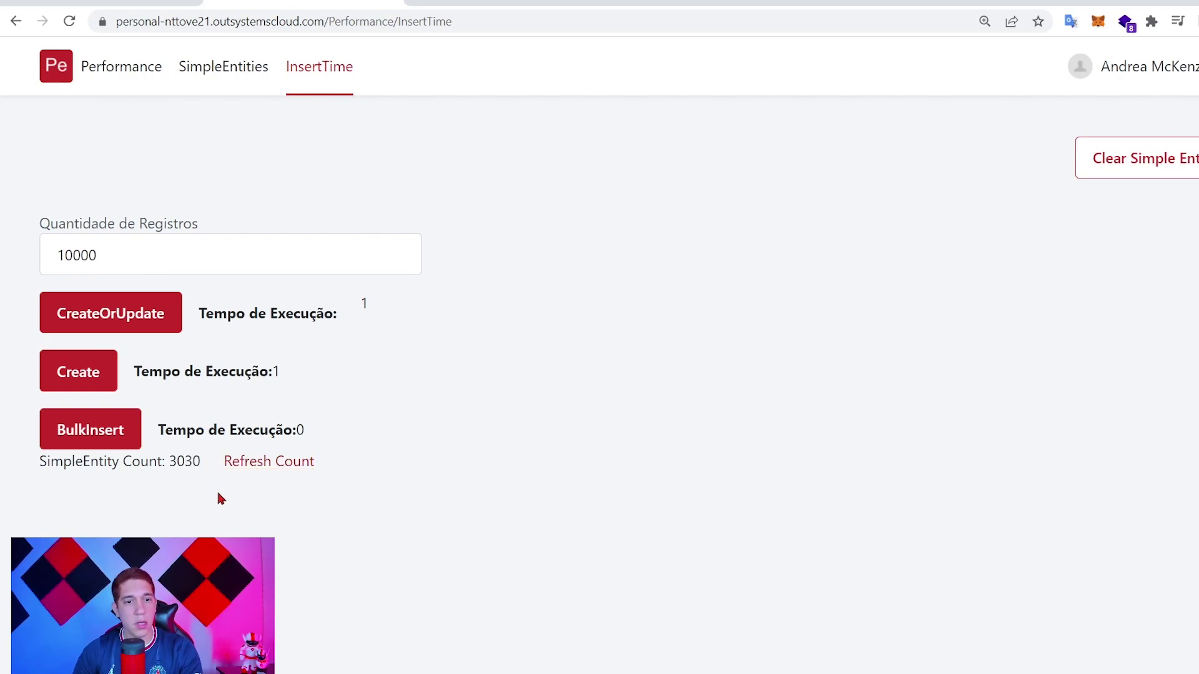
# Step: Run the CreateOrUpdate, Create and BulkInsert tests with 10000 records each and refresh the SimpleEntity count
pyautogui.moveTo(136, 258); pyautogui.dragTo(8, 262)
pyautogui.click(135, 259)
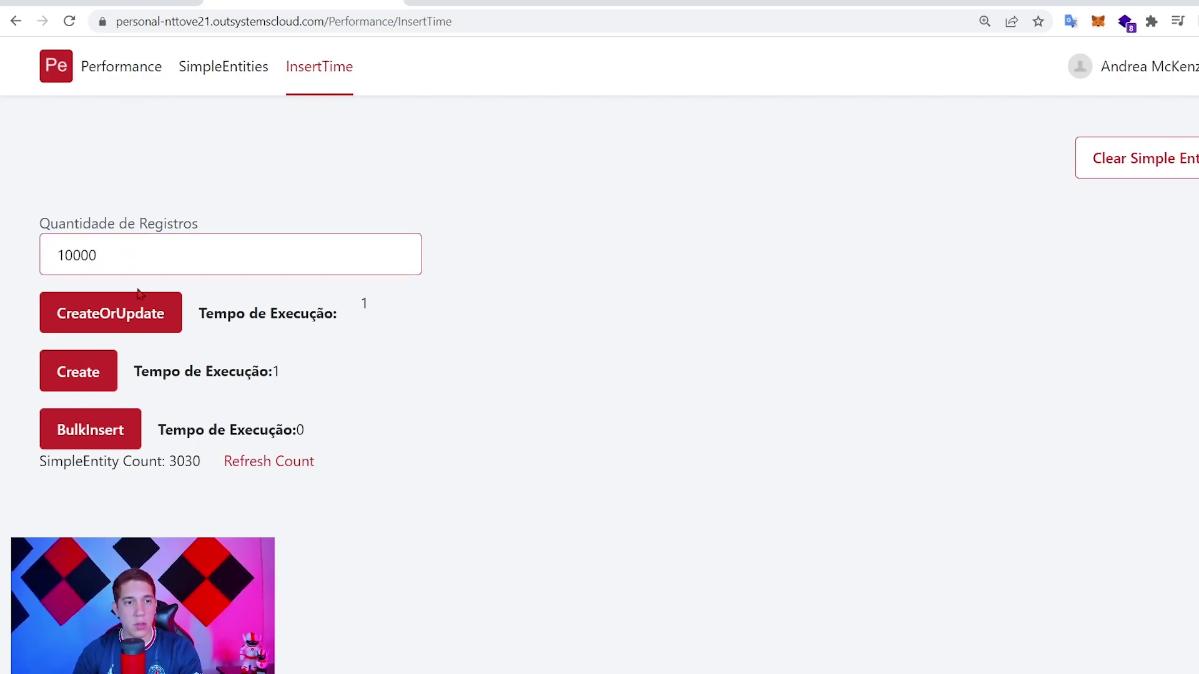
pyautogui.click(142, 313)
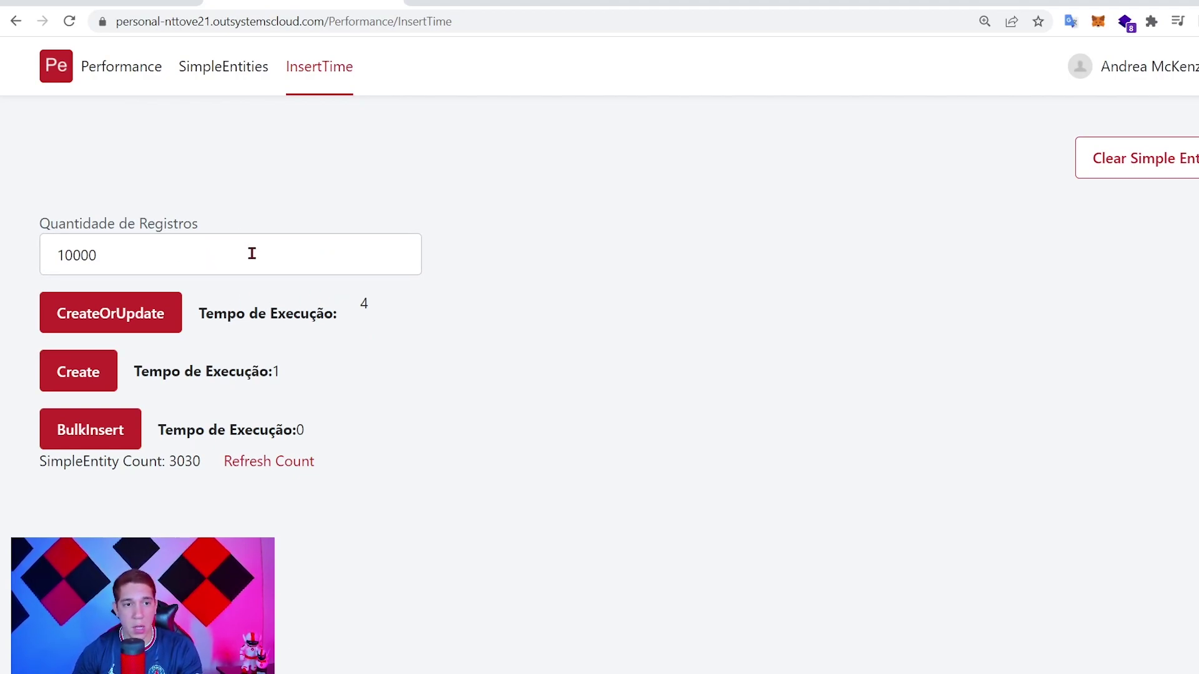
pyautogui.click(84, 386)
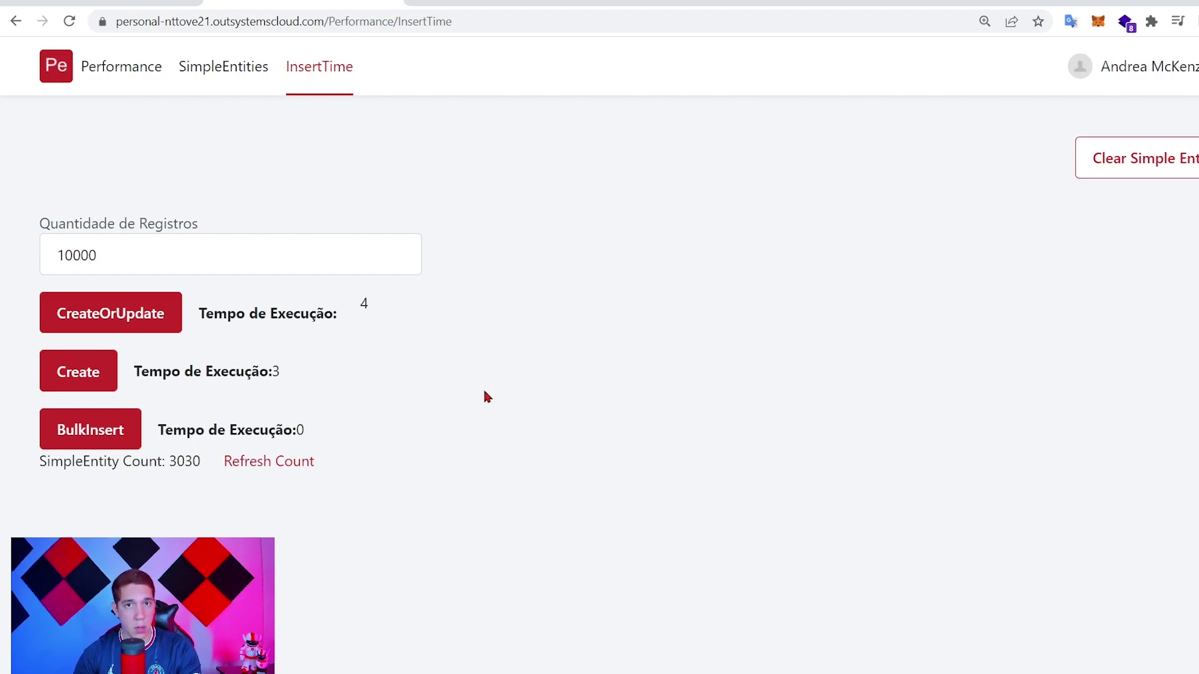
pyautogui.click(104, 440)
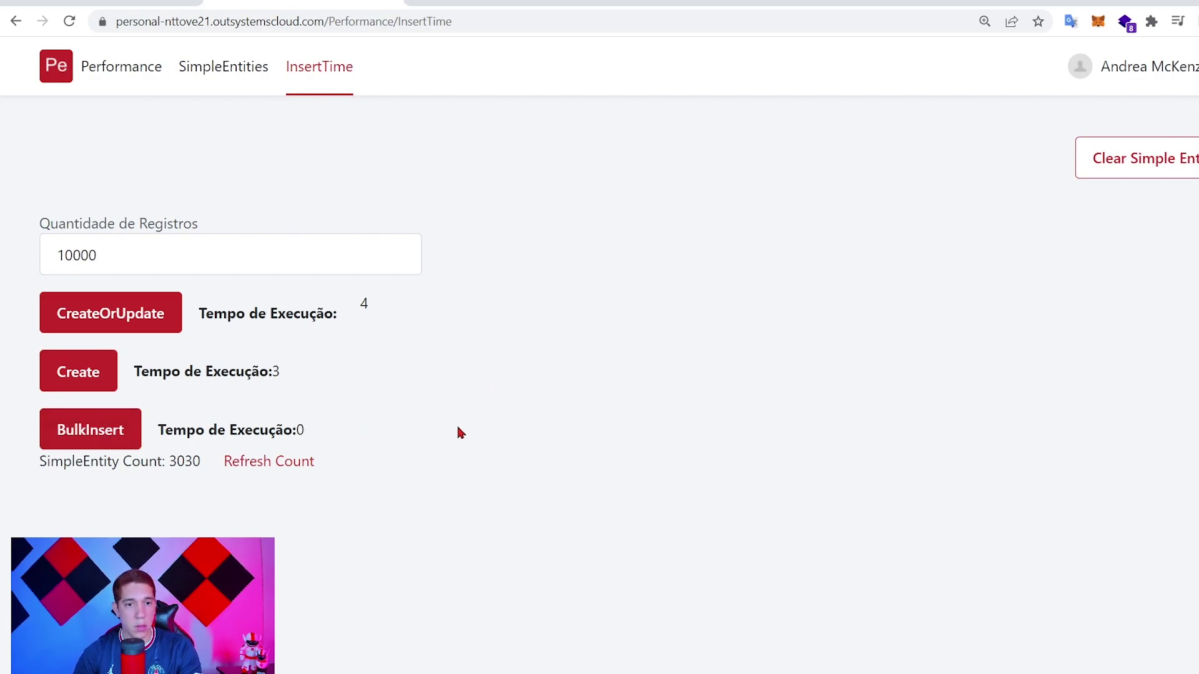
pyautogui.click(297, 464)
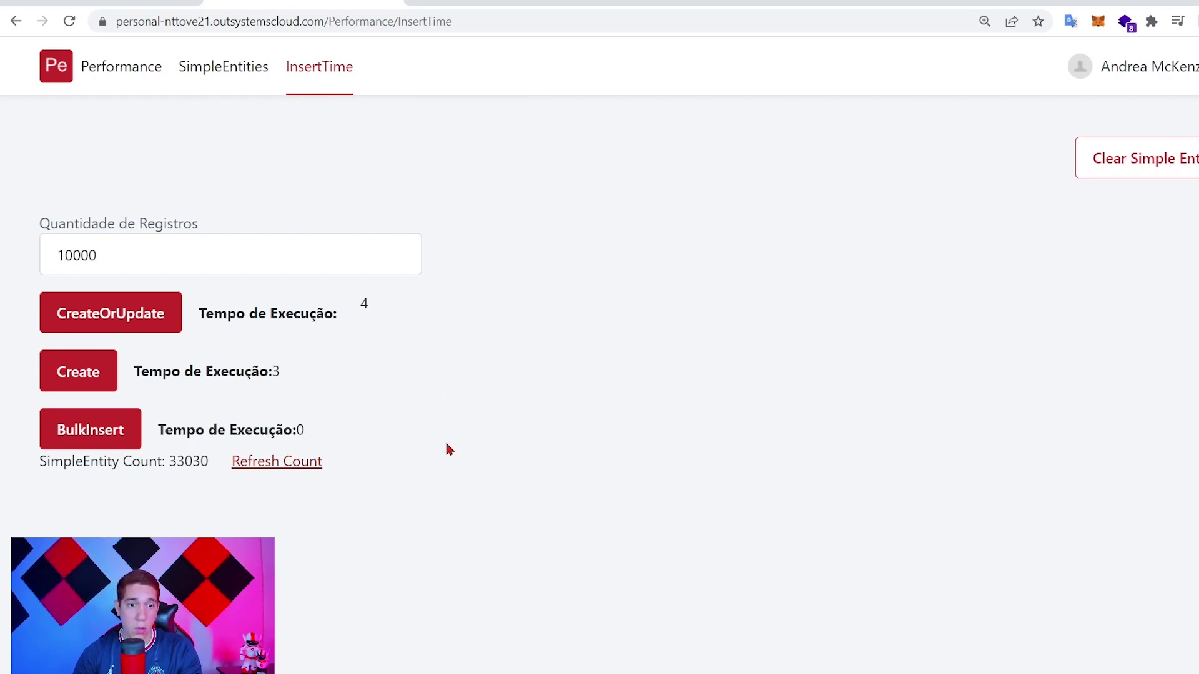
pyautogui.moveTo(169, 462); pyautogui.dragTo(185, 464)
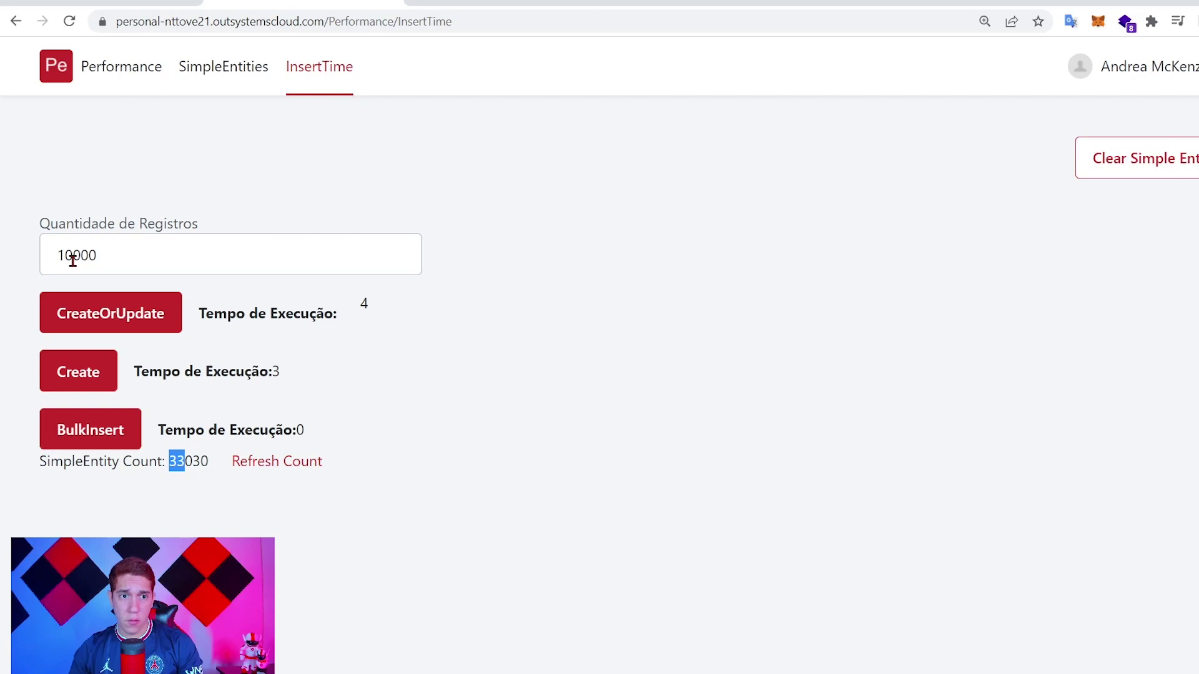
# Step: Set the record quantity to 25000 and run the CreateOrUpdate and Create tests
pyautogui.moveTo(70, 257); pyautogui.dragTo(1, 253)
pyautogui.write('25')
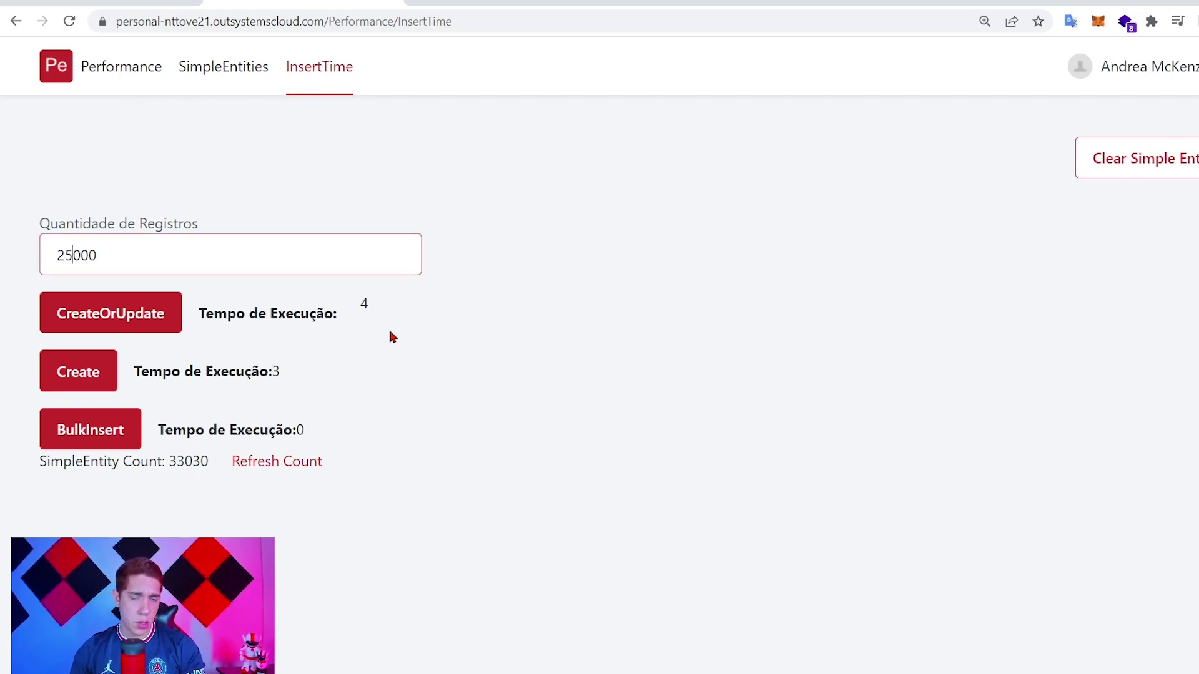
pyautogui.click(482, 356)
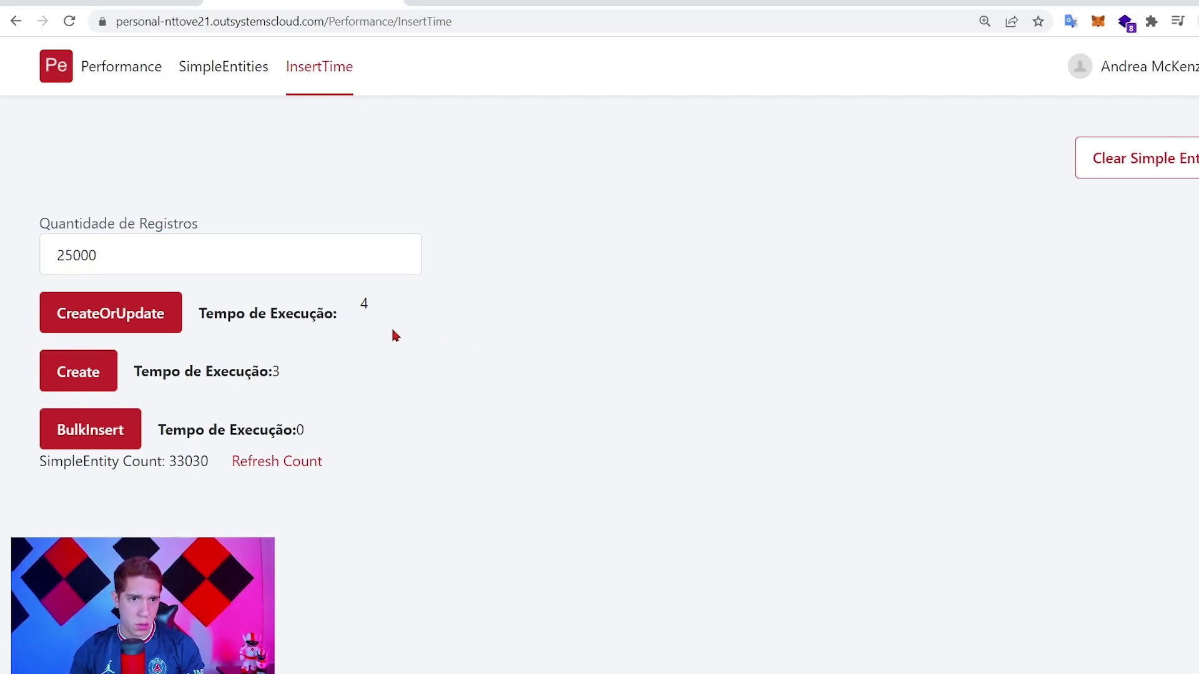
pyautogui.click(137, 317)
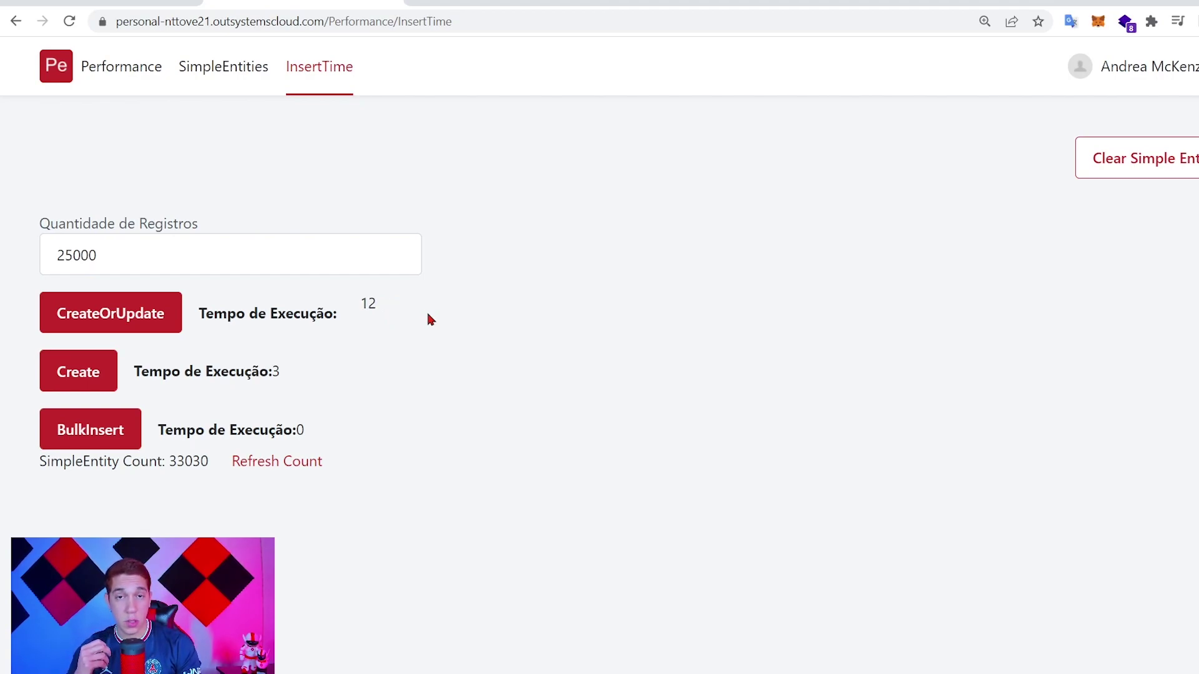
pyautogui.click(97, 381)
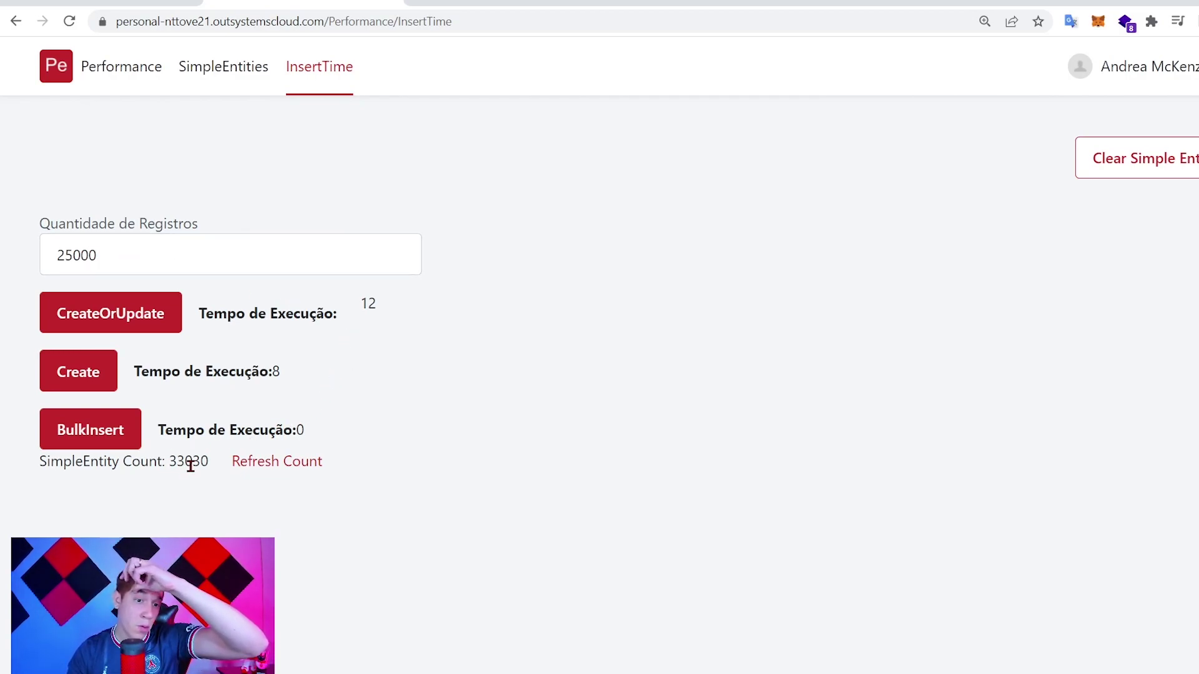
# Step: Run the BulkInsert test with 25000 records, refreshing the SimpleEntity count before and after it
pyautogui.click(302, 463)
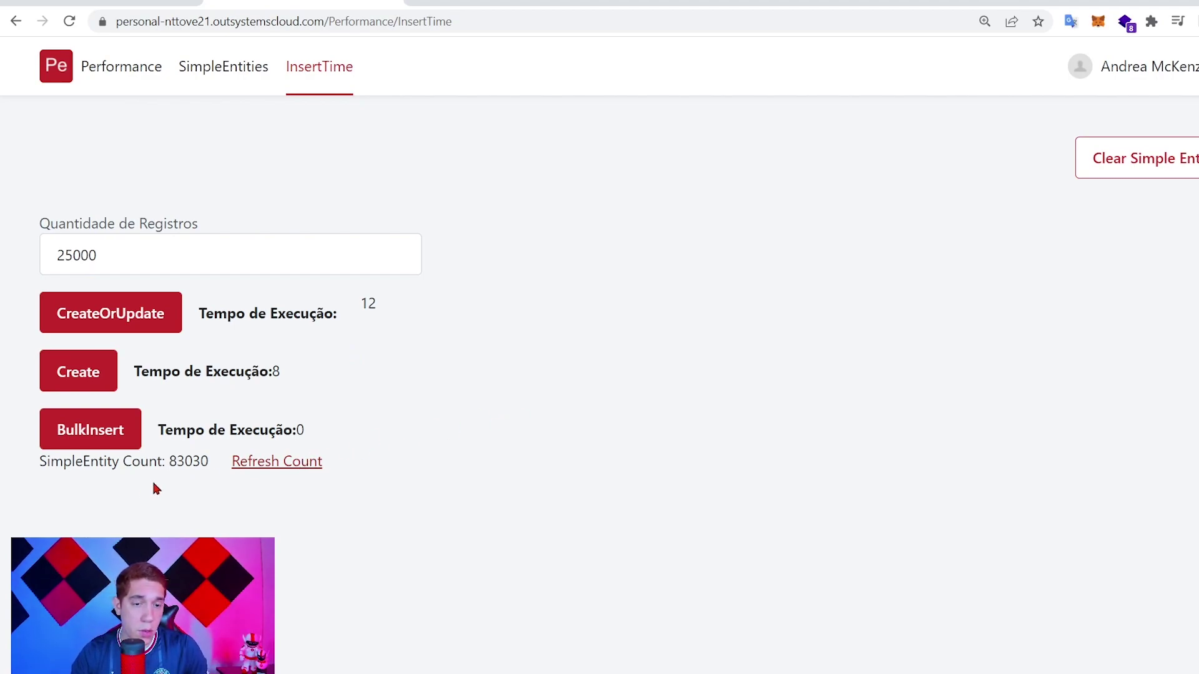
pyautogui.click(110, 436)
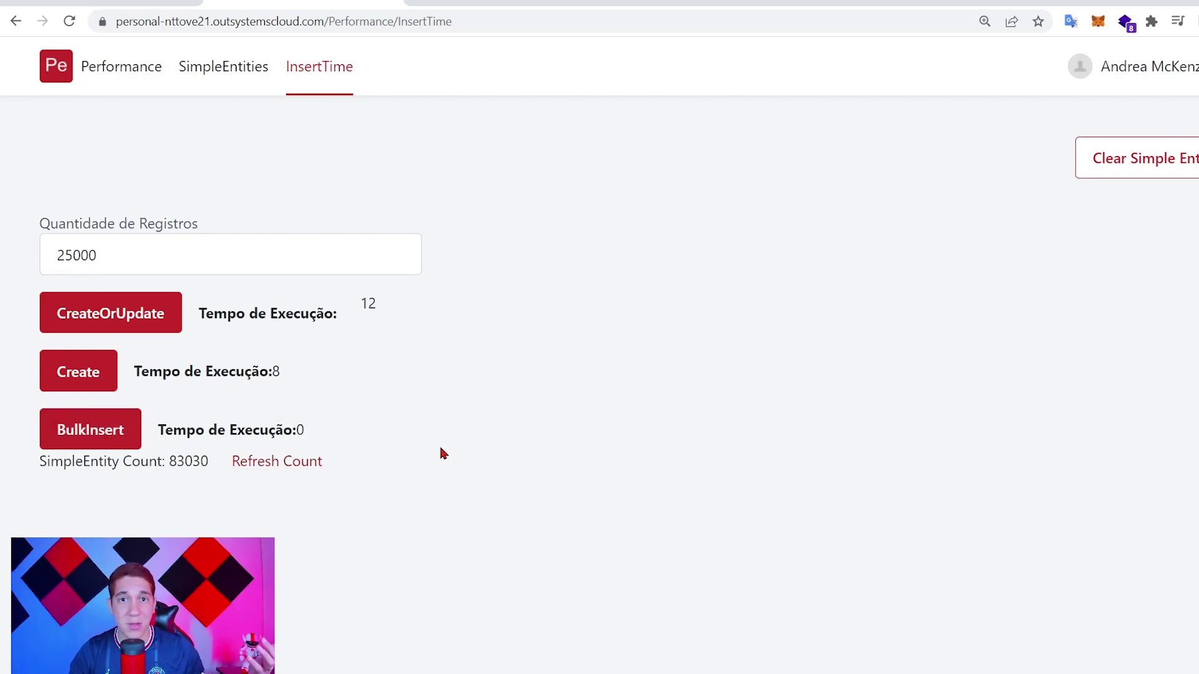
pyautogui.click(301, 465)
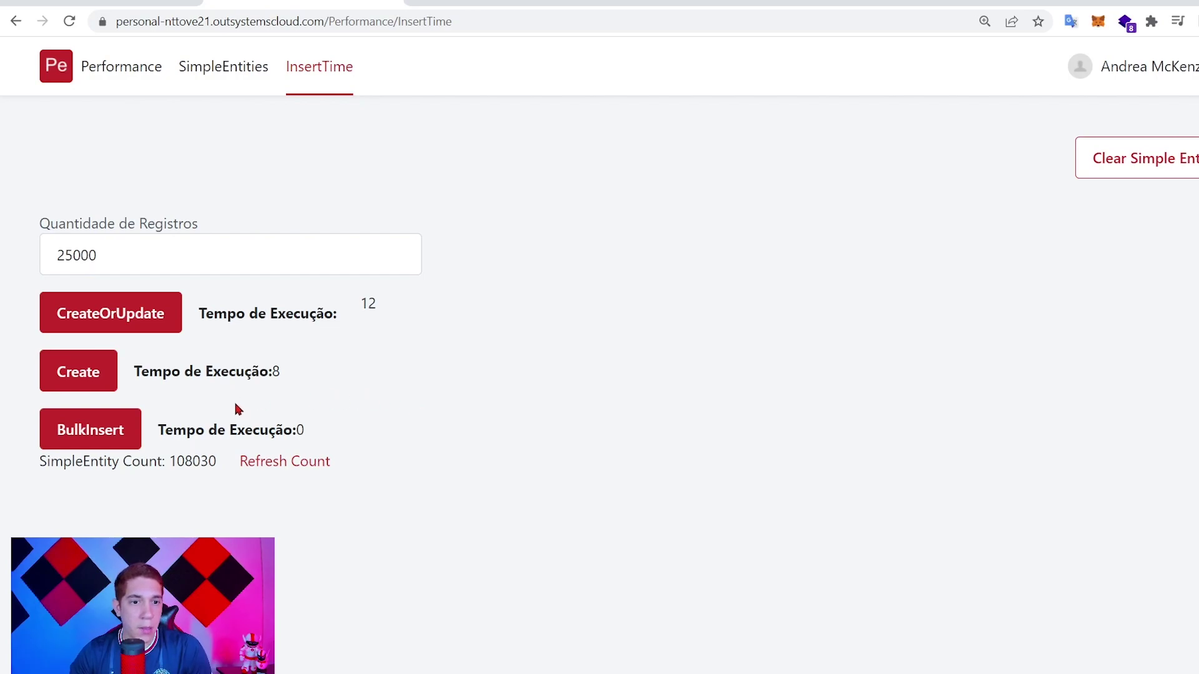
# Step: Set the record quantity to 50000, run the CreateOrUpdate test and highlight its execution time
pyautogui.moveTo(129, 254); pyautogui.dragTo(1, 258)
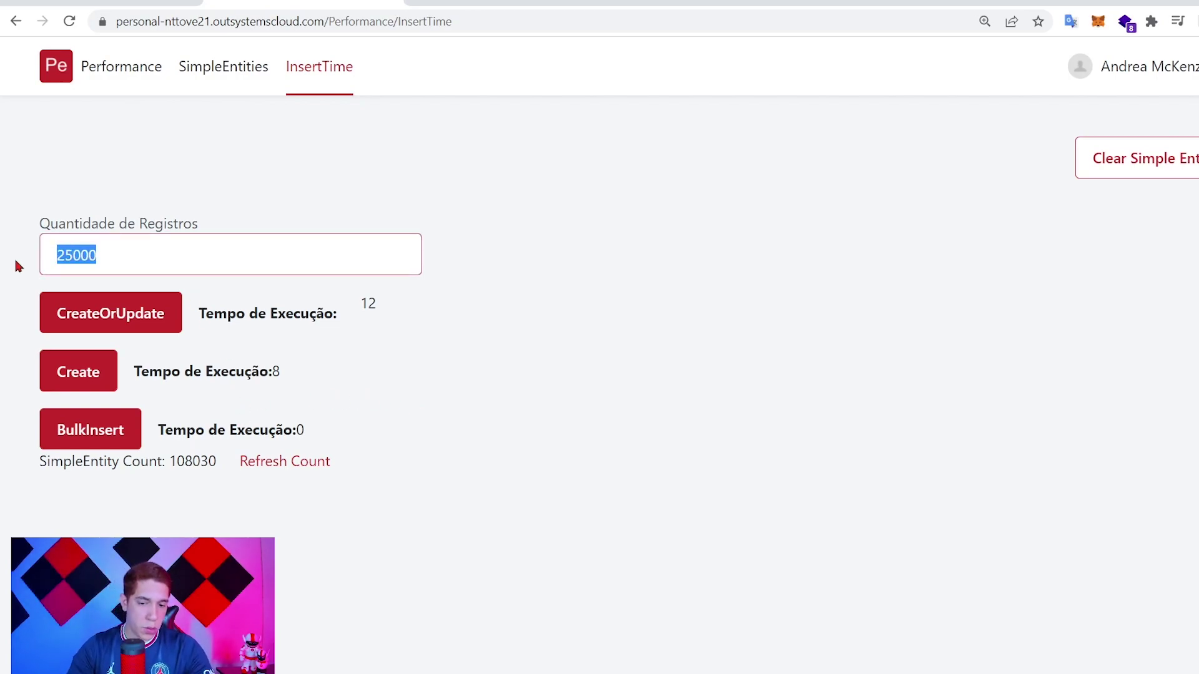
pyautogui.write('5000')
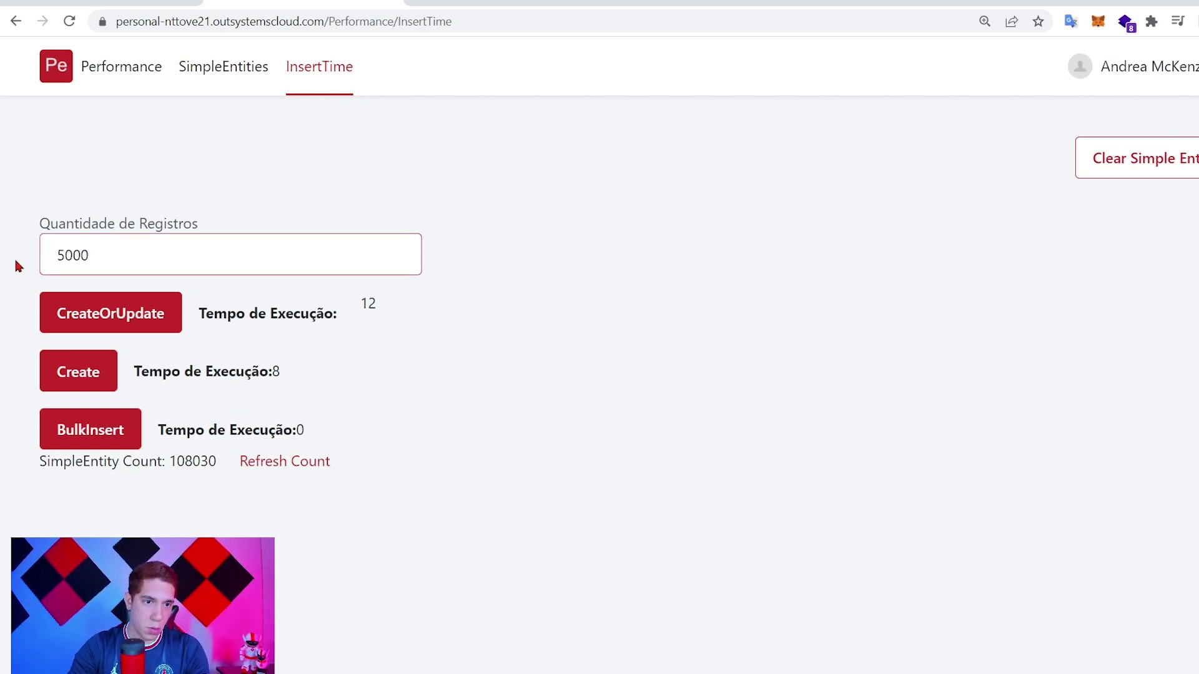
pyautogui.write('0')
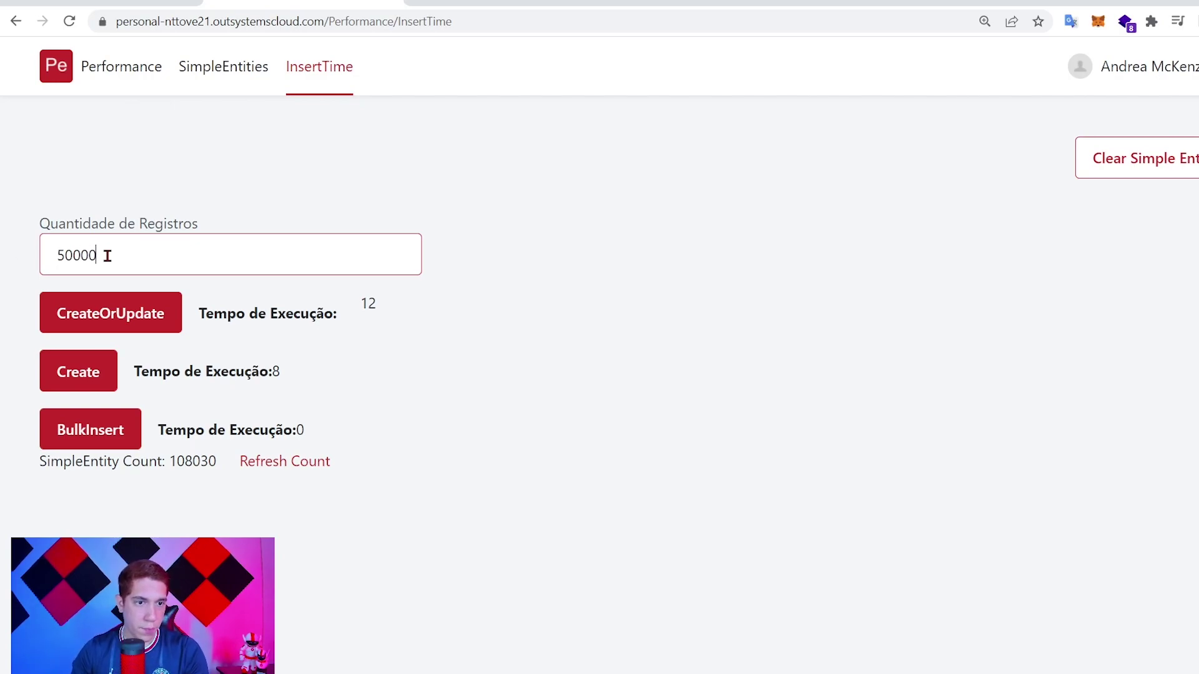
pyautogui.moveTo(73, 256); pyautogui.dragTo(3, 263)
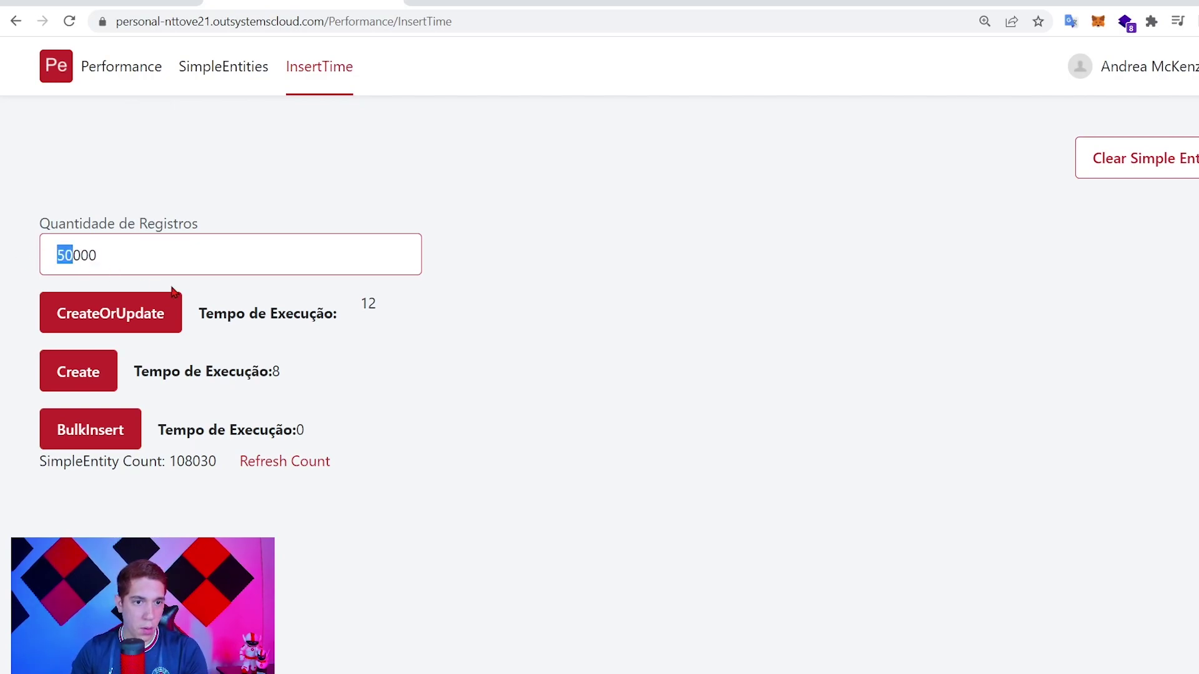
pyautogui.click(126, 314)
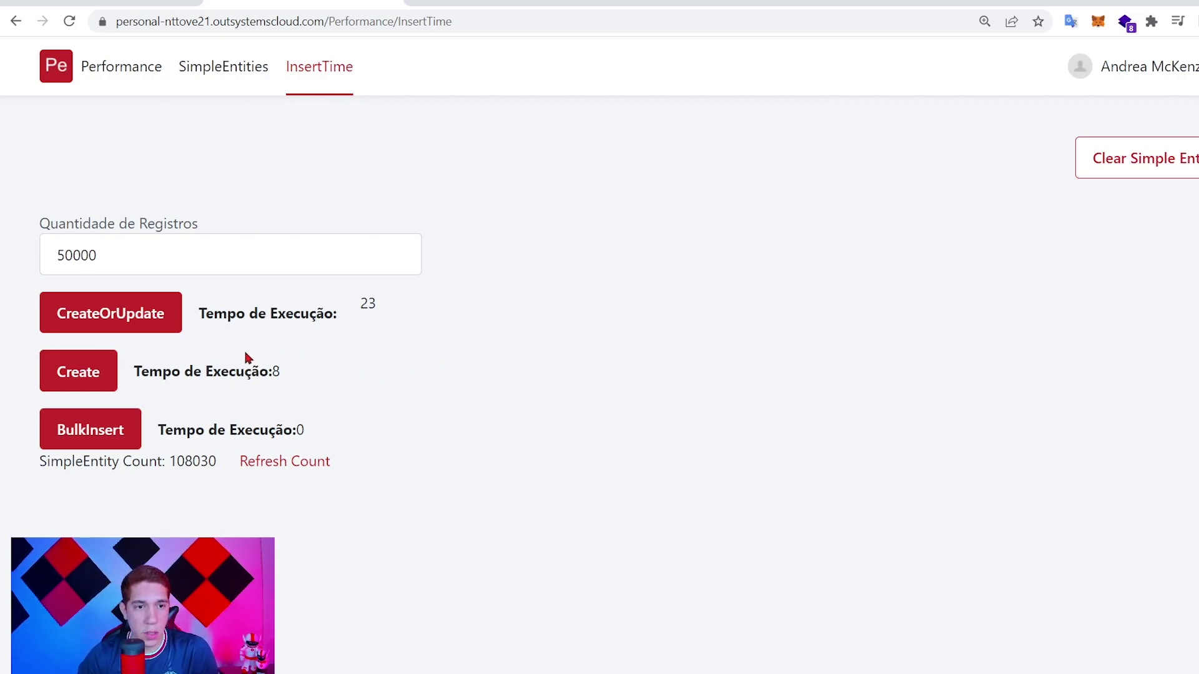
pyautogui.moveTo(73, 254); pyautogui.dragTo(21, 252)
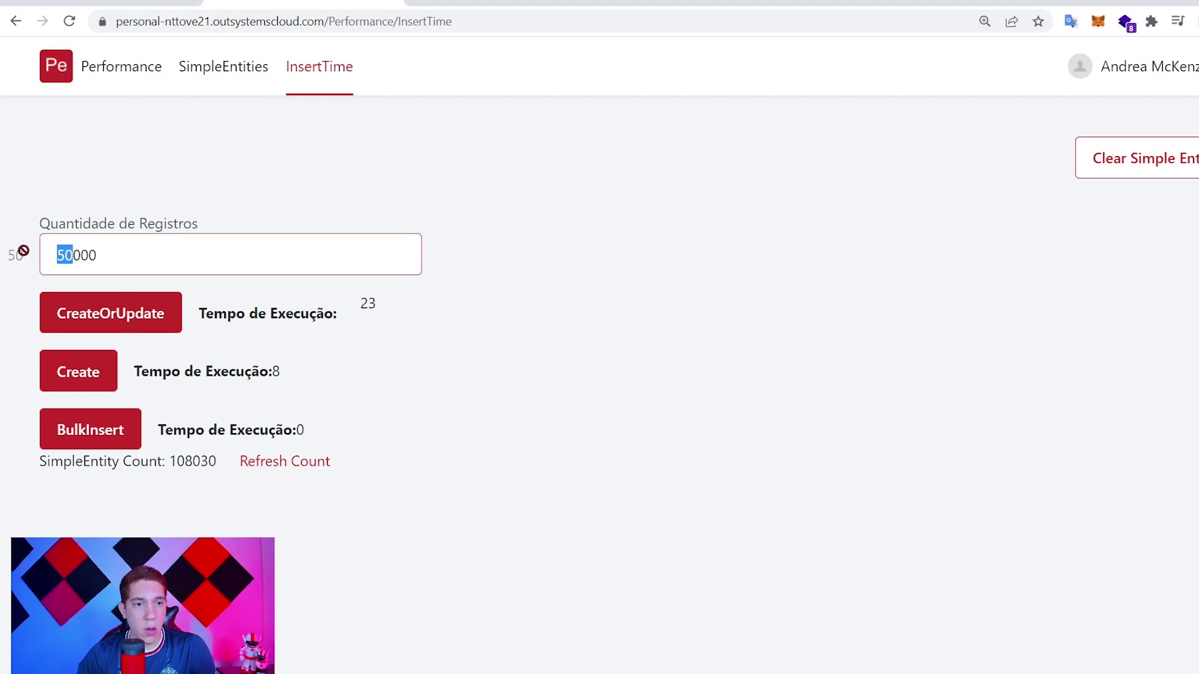
pyautogui.doubleClick(367, 304)
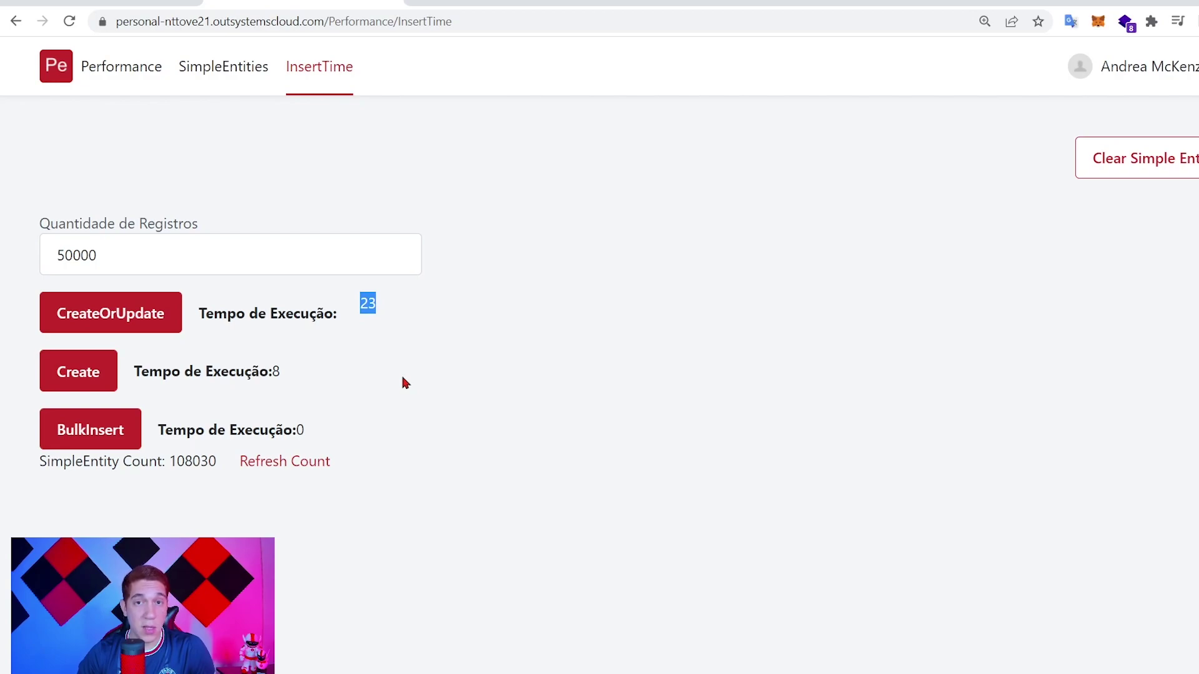
# Step: Run the Create and BulkInsert tests with 50000 records each and refresh the SimpleEntity count
pyautogui.click(78, 376)
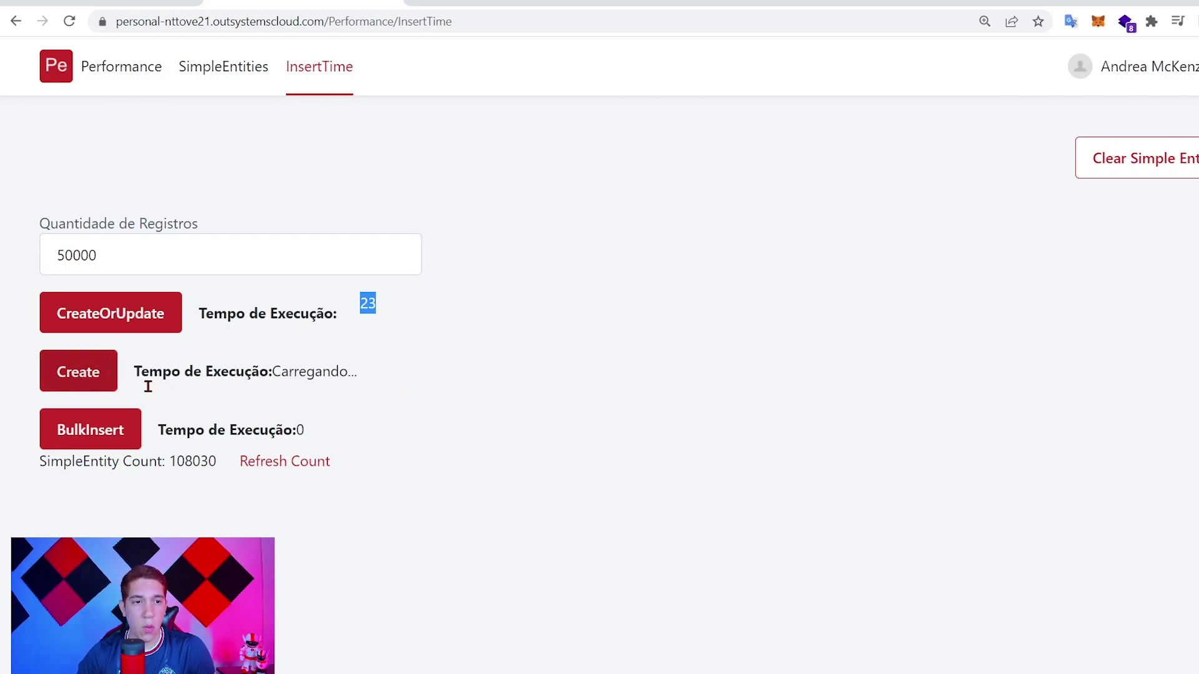
pyautogui.click(442, 381)
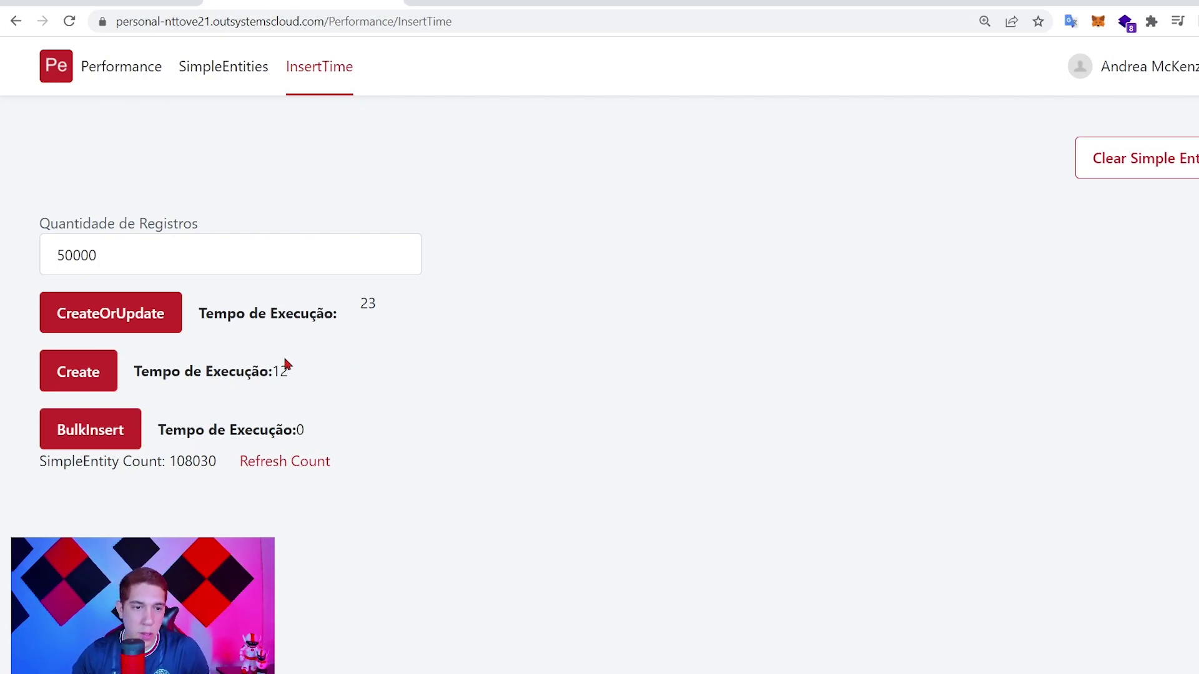
pyautogui.click(103, 432)
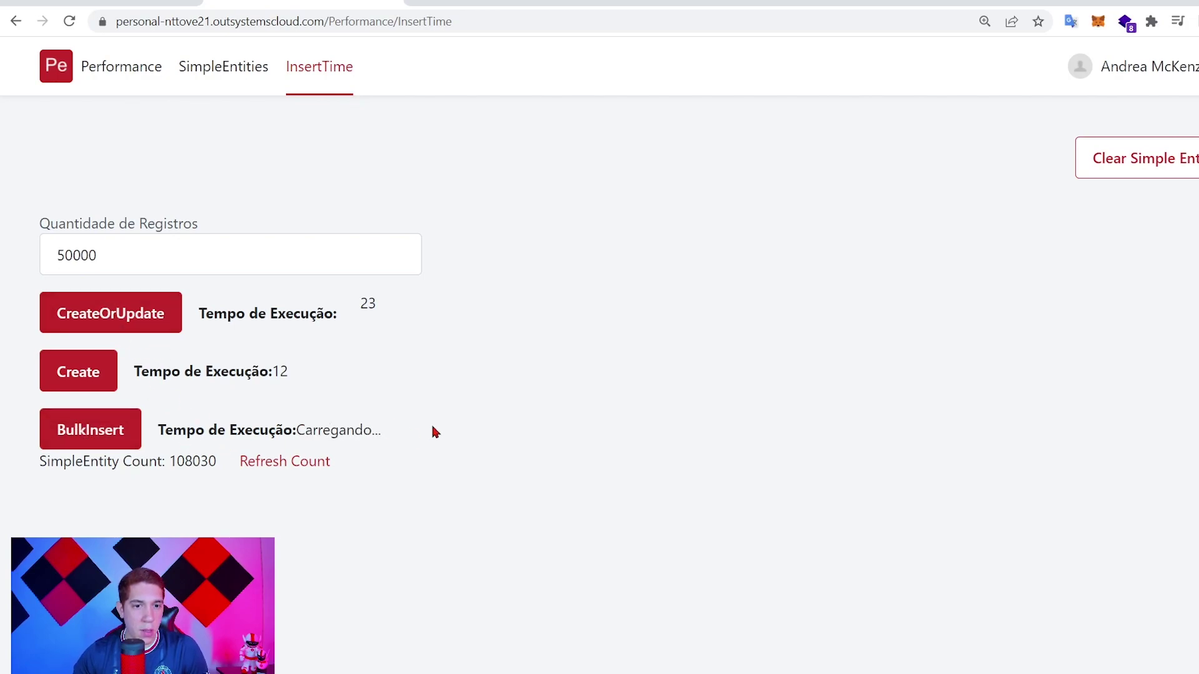
pyautogui.click(301, 472)
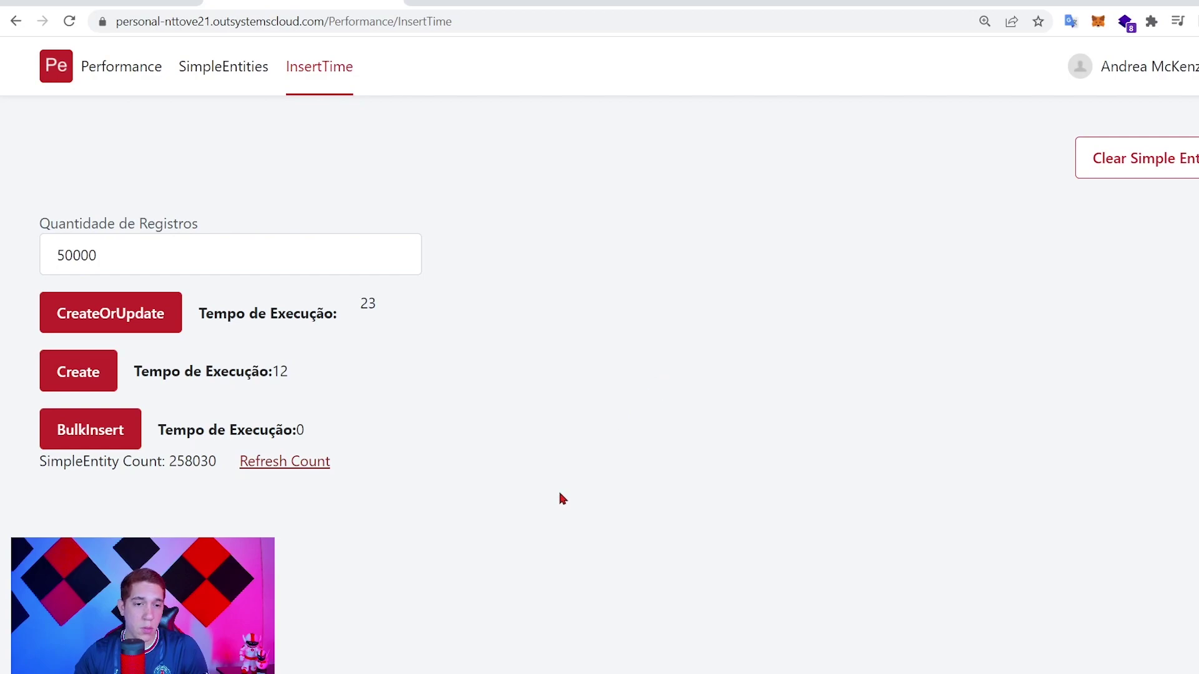